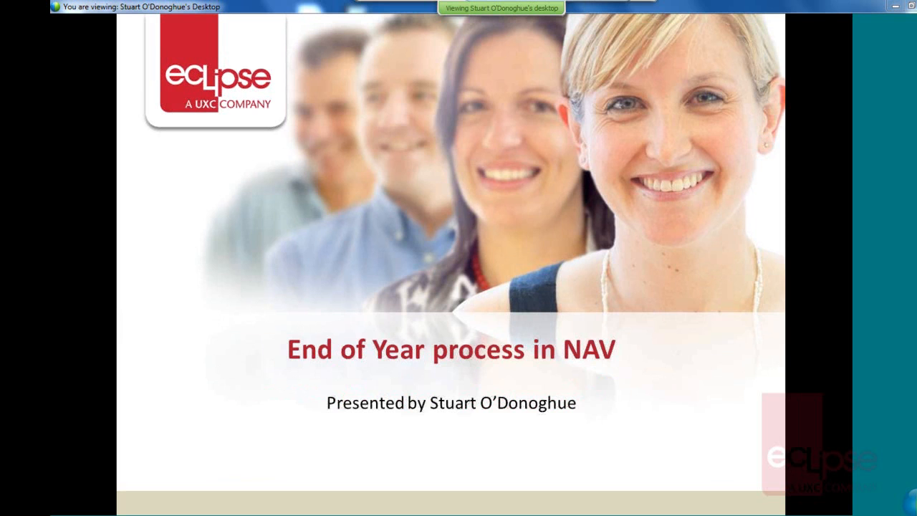
Advance the end-of-year slide through the When point and the Why reasons: Completeness, Reporting advantages
{"action": "key", "text": "Right"}
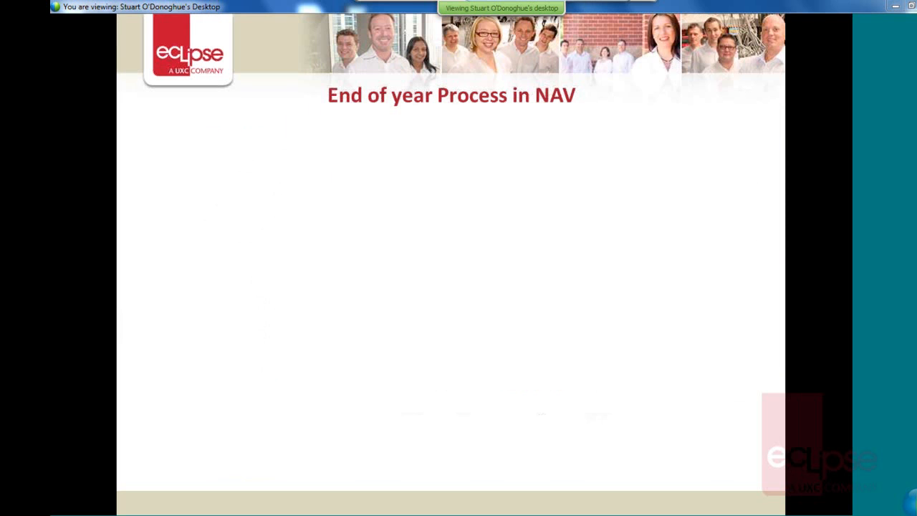
{"action": "key", "text": "Right"}
{"action": "key", "text": "Right"}
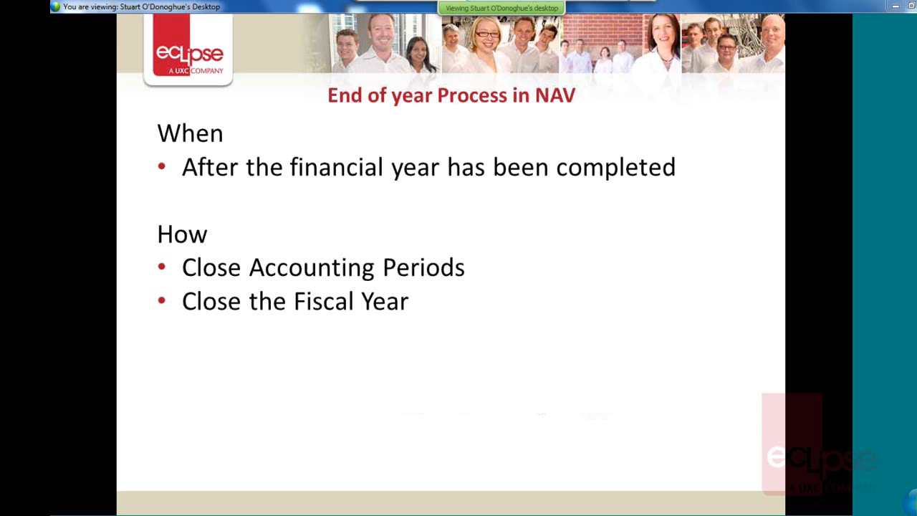
{"action": "key", "text": "space"}
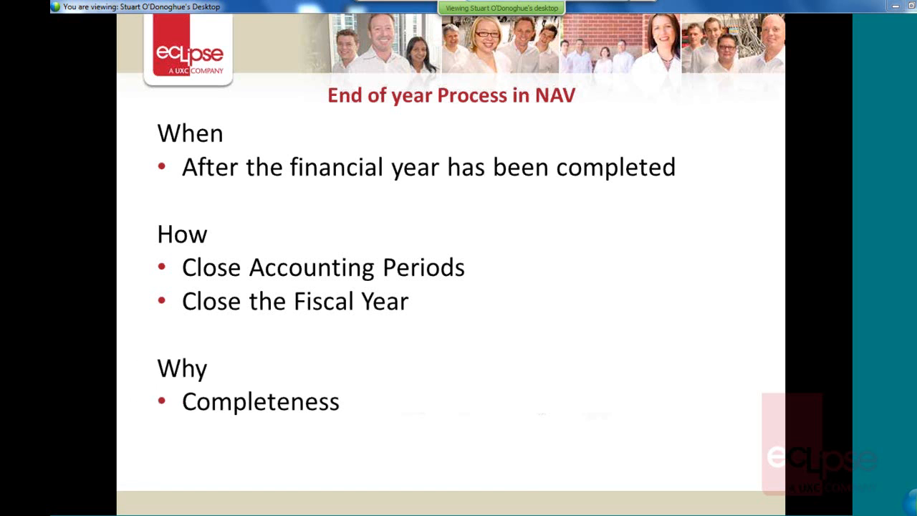
{"action": "key", "text": "space"}
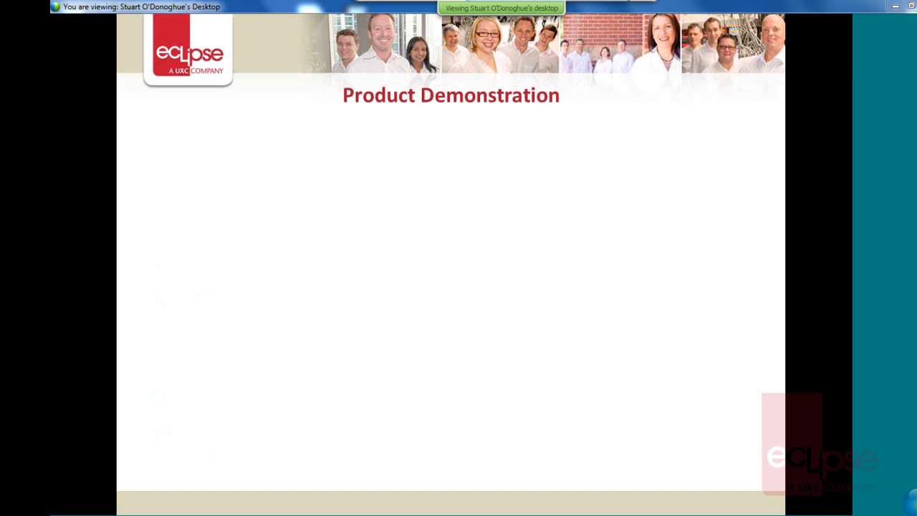
Switch from the slideshow to the Dynamics NAV window for CRONUS Australia
{"action": "key", "text": "alt+Tab"}
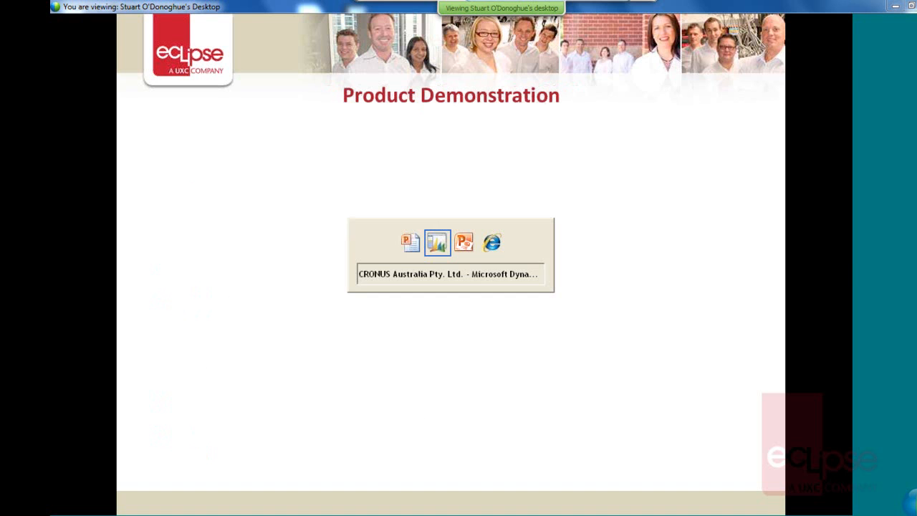
{"action": "key", "text": "alt+Tab"}
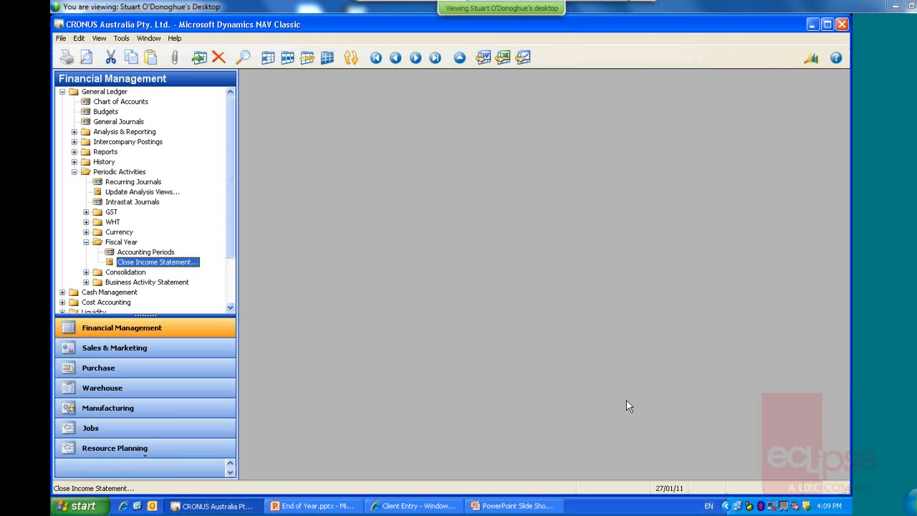
Show the Accounting Periods list under Fiscal Year and enlarge it to display more periods
{"action": "left_click", "coordinate": [152, 252]}
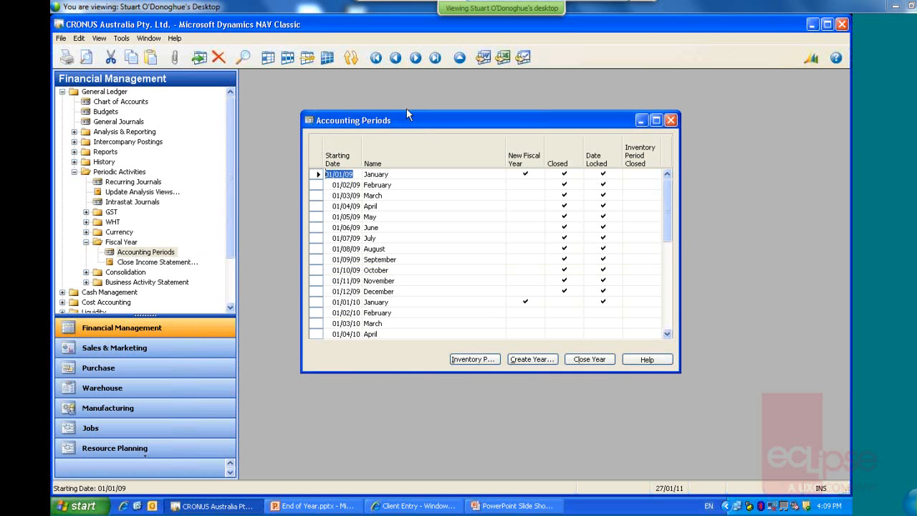
{"action": "left_click_drag", "start_coordinate": [406, 114], "coordinate": [392, 105]}
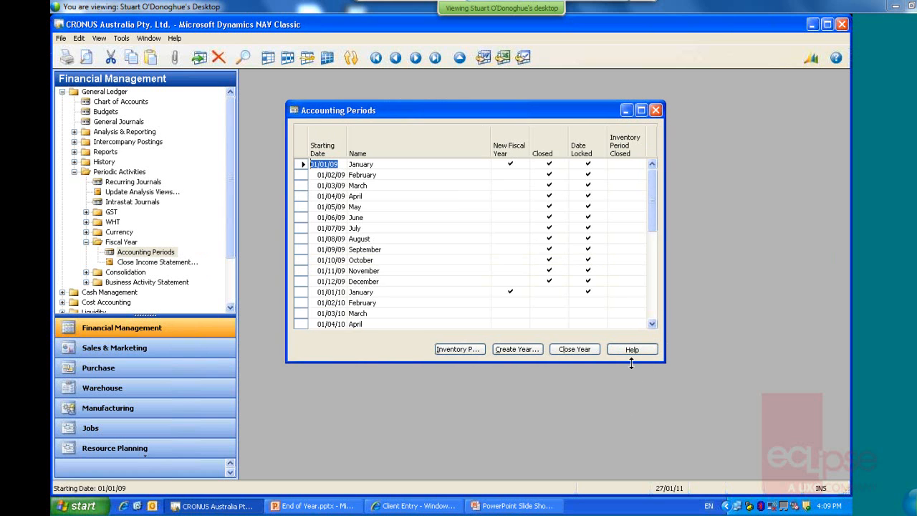
{"action": "left_click_drag", "start_coordinate": [625, 361], "coordinate": [624, 449]}
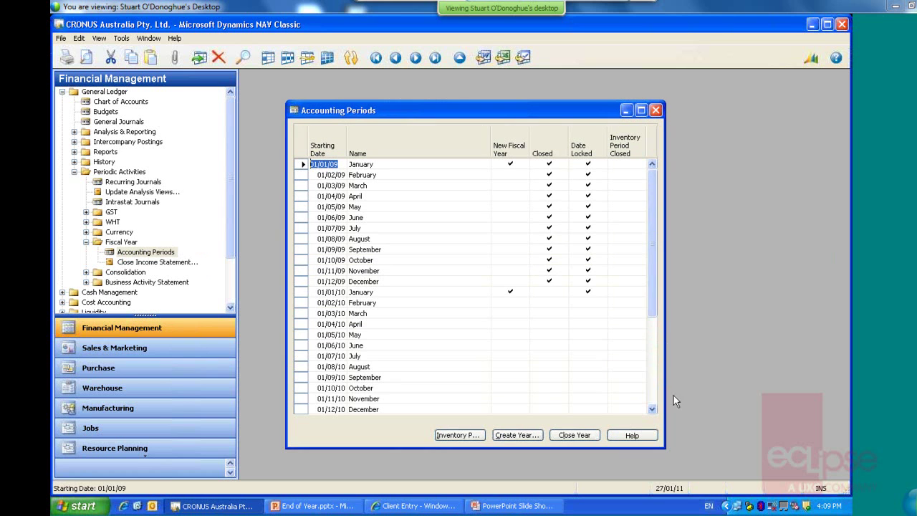
{"action": "left_click", "coordinate": [651, 279]}
{"action": "left_click_drag", "start_coordinate": [651, 299], "coordinate": [649, 369]}
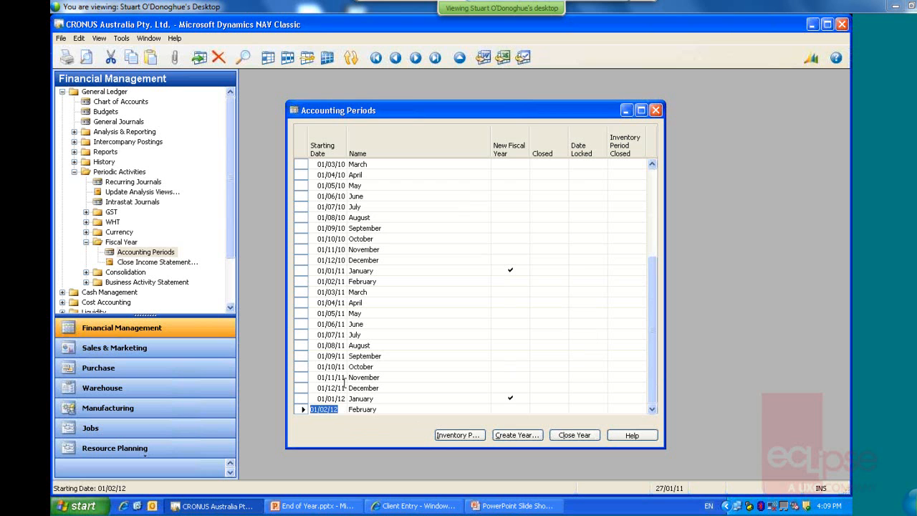
Create a fiscal year of 12 monthly periods from 01/02/12 and return to the first period
{"action": "left_click", "coordinate": [516, 435]}
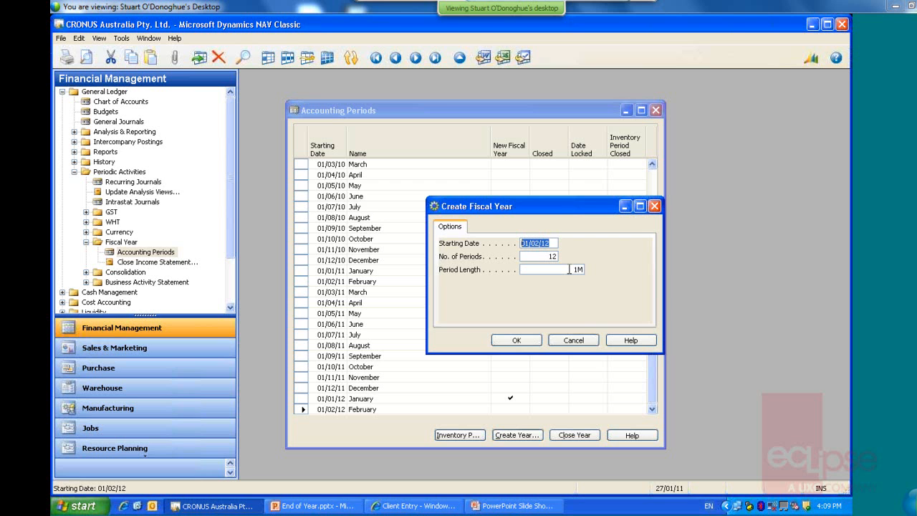
{"action": "left_click", "coordinate": [523, 344]}
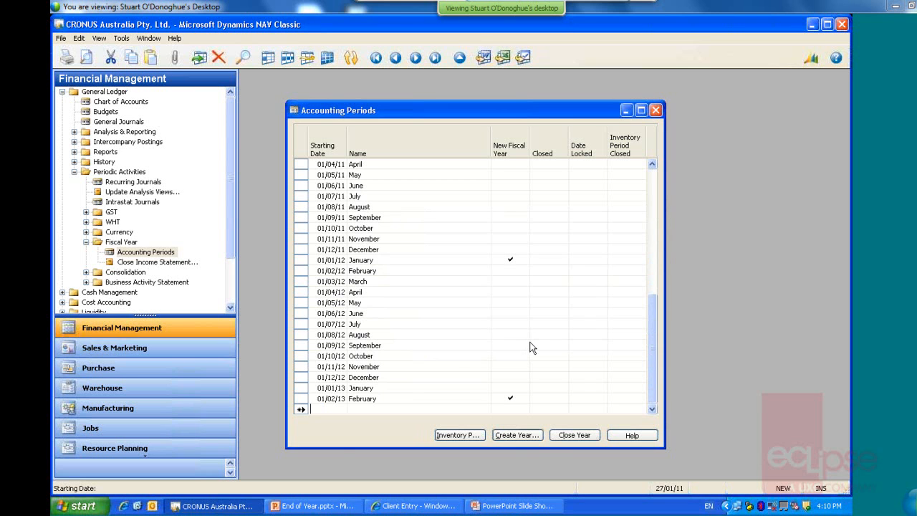
{"action": "key", "text": "Up"}
{"action": "key", "text": "Up"}
{"action": "key", "text": "Up"}
{"action": "key", "text": "ctrl+Home"}
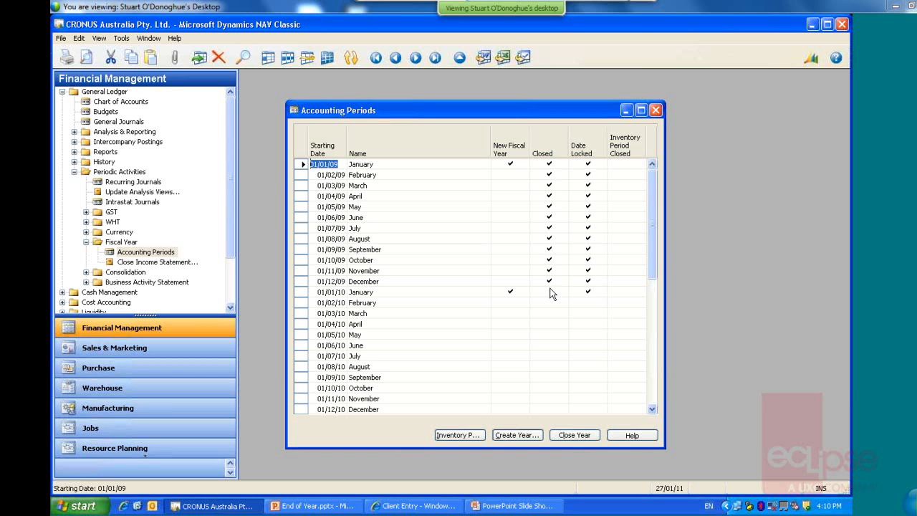
Close fiscal year 01/01/10–31/12/10 and review its periods as closed and date-locked
{"action": "left_click", "coordinate": [582, 438]}
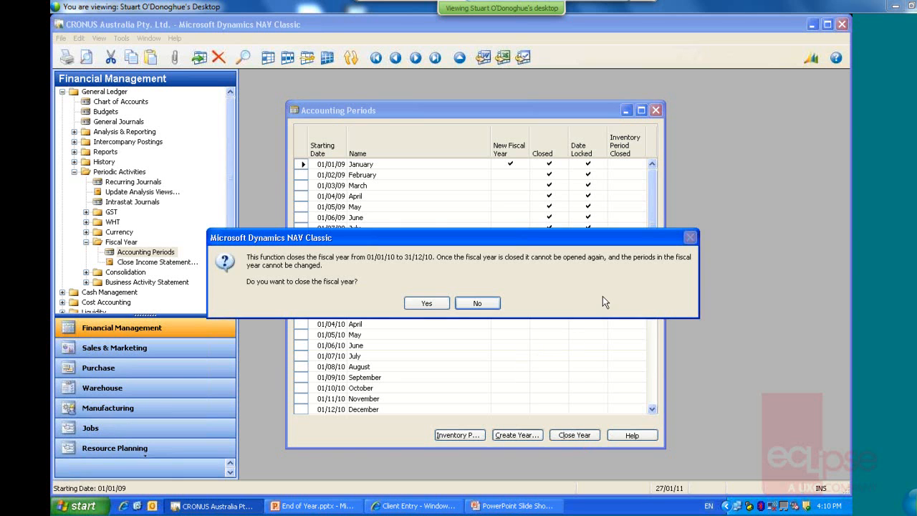
{"action": "left_click", "coordinate": [427, 303]}
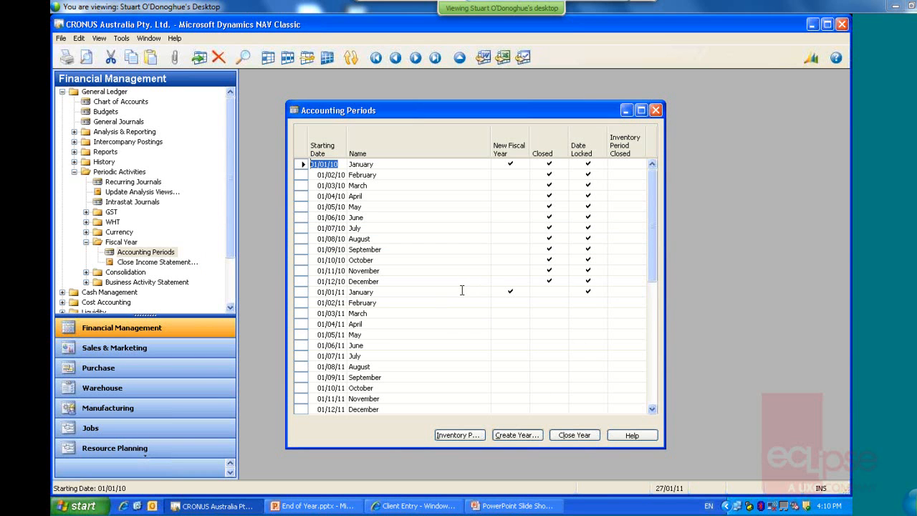
{"action": "key", "text": "Down"}
{"action": "key", "text": "Down"}
{"action": "key", "text": "Down"}
{"action": "key", "text": "Down"}
{"action": "key", "text": "Down"}
{"action": "key", "text": "Down"}
{"action": "key", "text": "Down"}
{"action": "key", "text": "Down"}
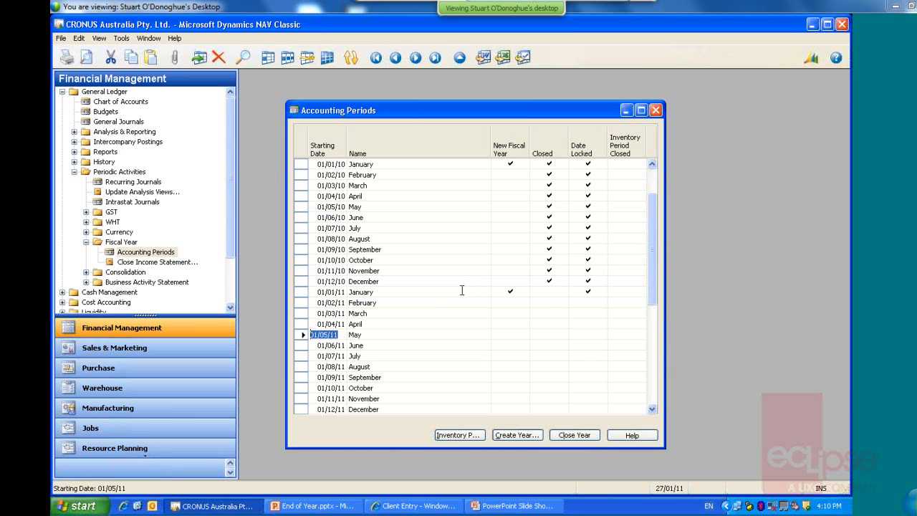
{"action": "key", "text": "Down"}
{"action": "key", "text": "Down"}
{"action": "key", "text": "Down"}
{"action": "key", "text": "ctrl+Home"}
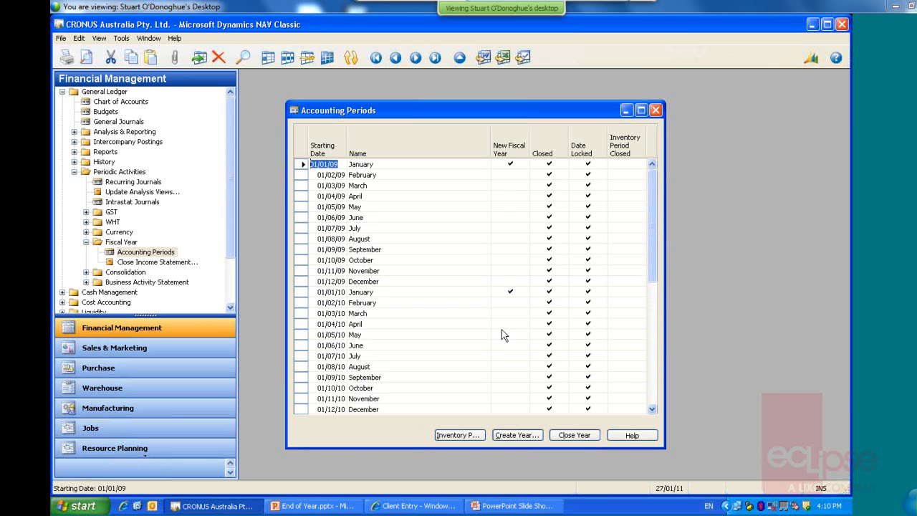
In Close Income Statement options, review GENERAL/DEFAULT batch, document G00001 and retained earnings 3120
{"action": "left_click", "coordinate": [656, 110]}
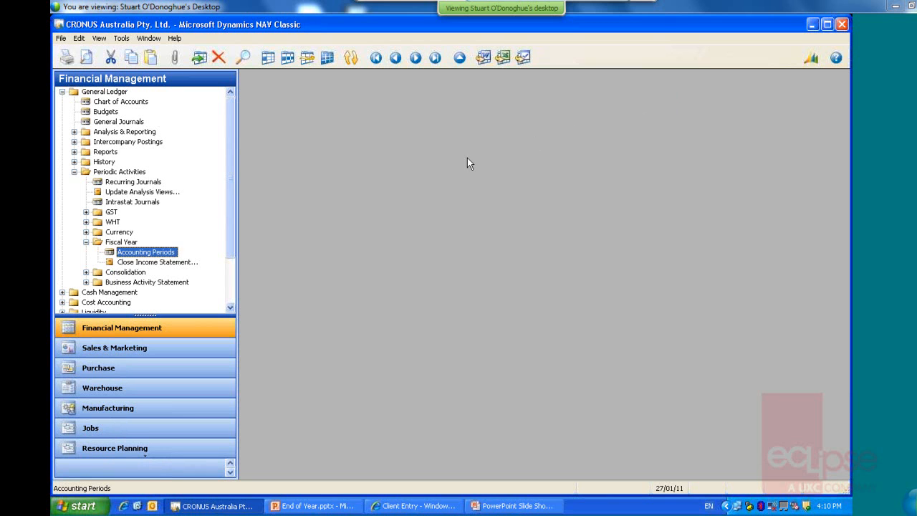
{"action": "double_click", "coordinate": [156, 262]}
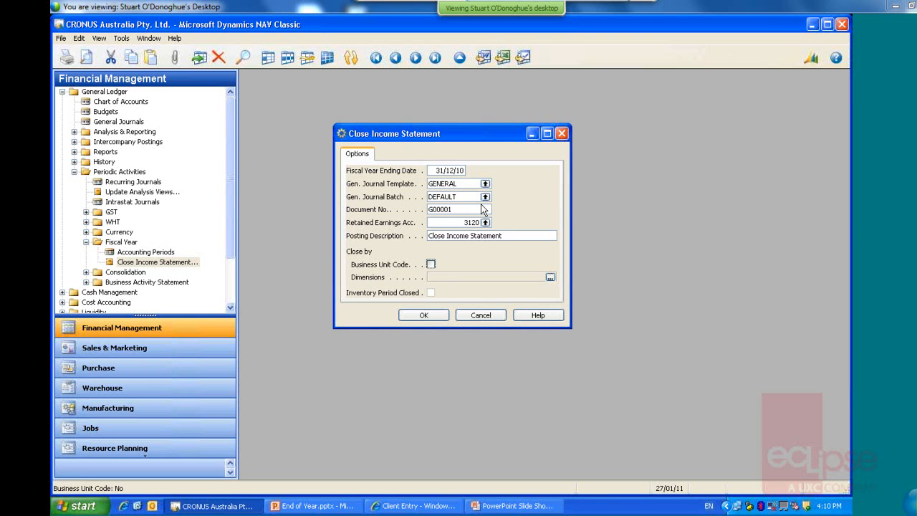
{"action": "left_click", "coordinate": [444, 183]}
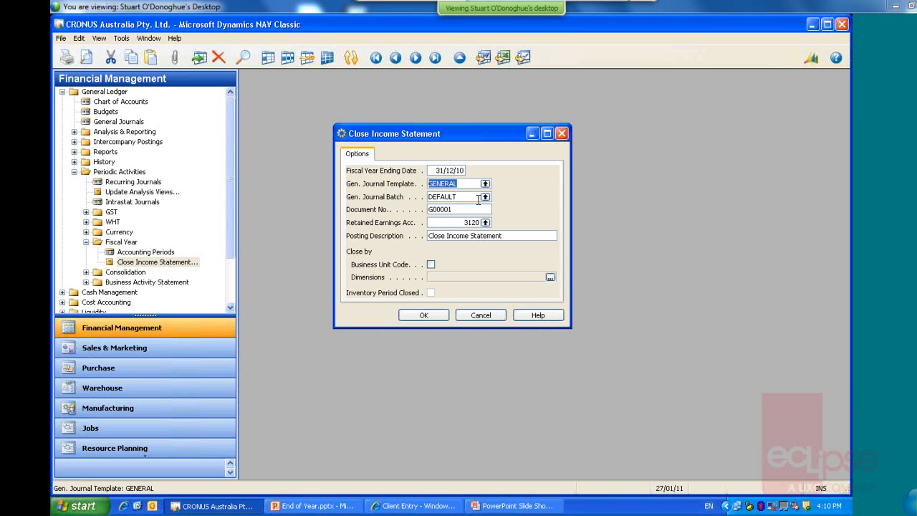
{"action": "left_click", "coordinate": [451, 197]}
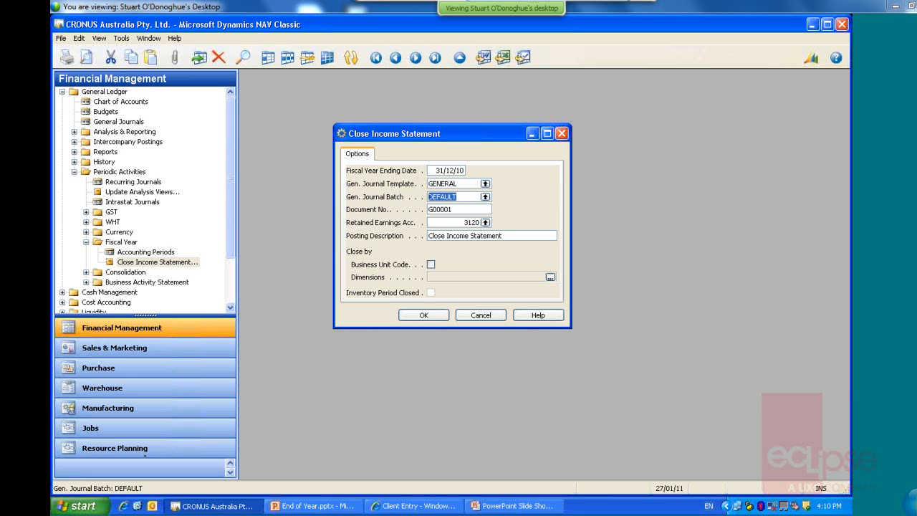
{"action": "left_click", "coordinate": [471, 207]}
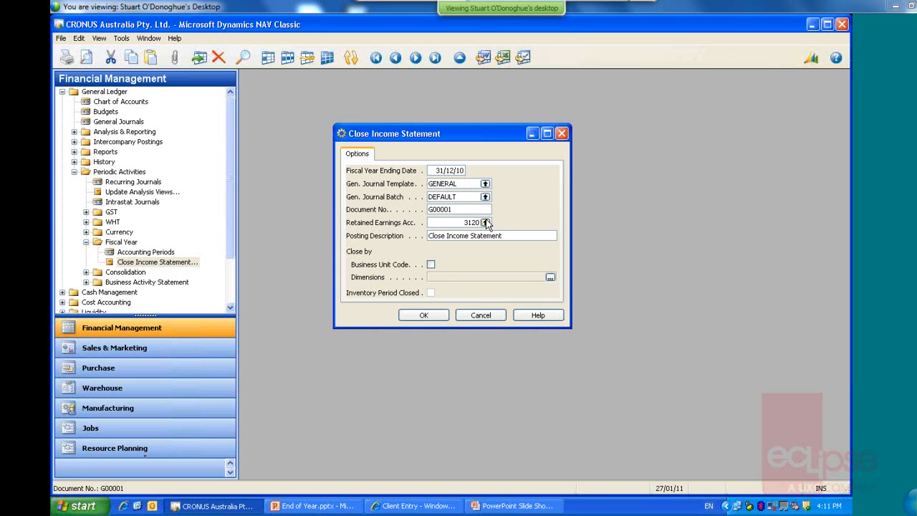
{"action": "left_click", "coordinate": [375, 229]}
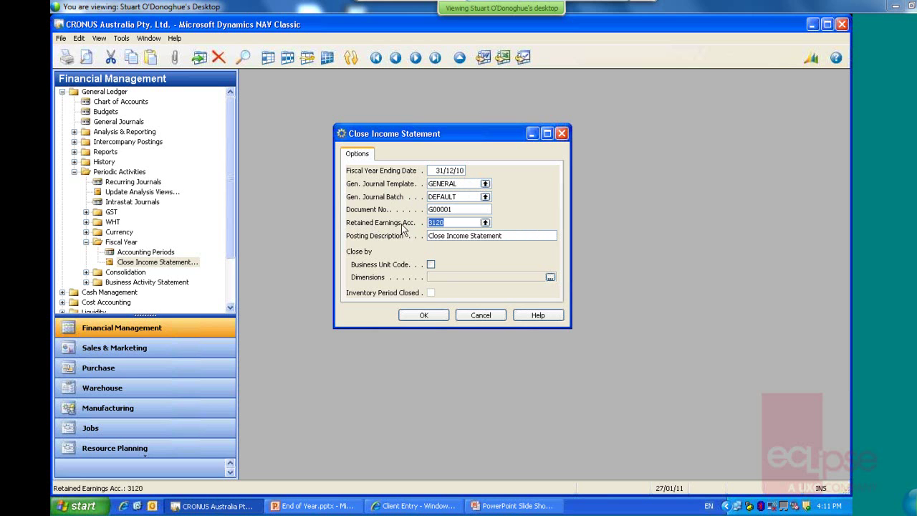
{"action": "left_click", "coordinate": [485, 222]}
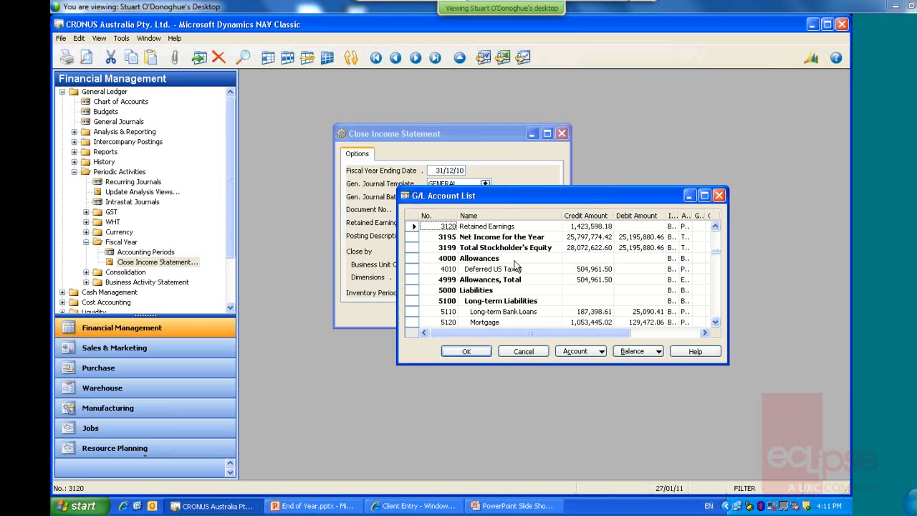
{"action": "left_click", "coordinate": [719, 195]}
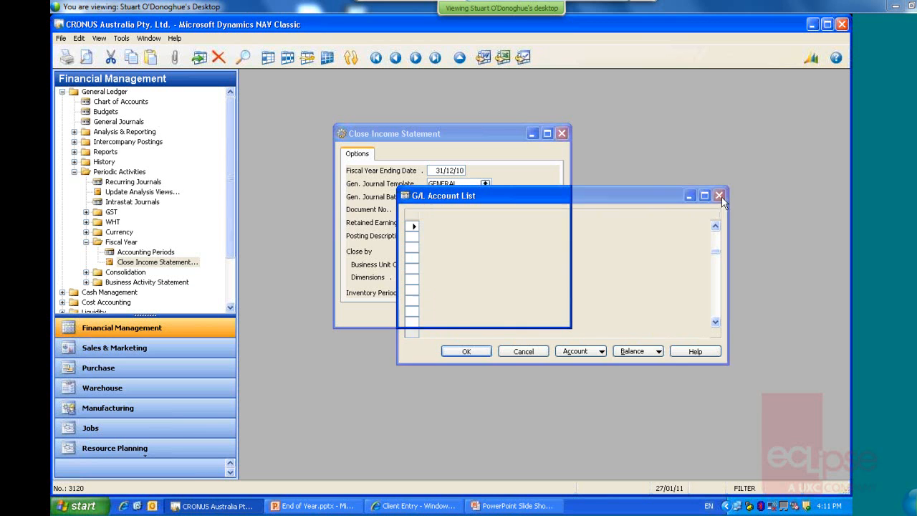
Extend the posting description to 'Close Income Statement FY10/11'
{"action": "key", "text": "Tab"}
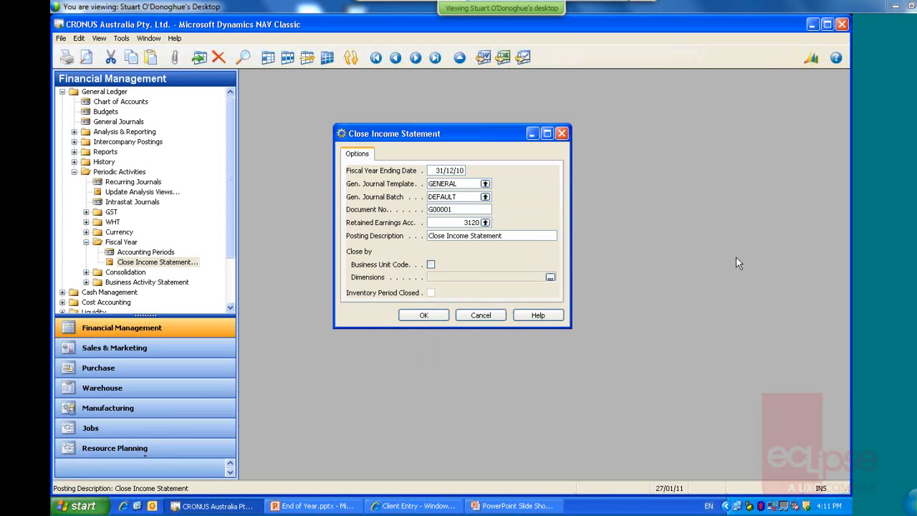
{"action": "key", "text": "shift+ctrl+Left"}
{"action": "key", "text": "shift+ctrl+Left"}
{"action": "key", "text": "shift+Right"}
{"action": "key", "text": "shift+Right"}
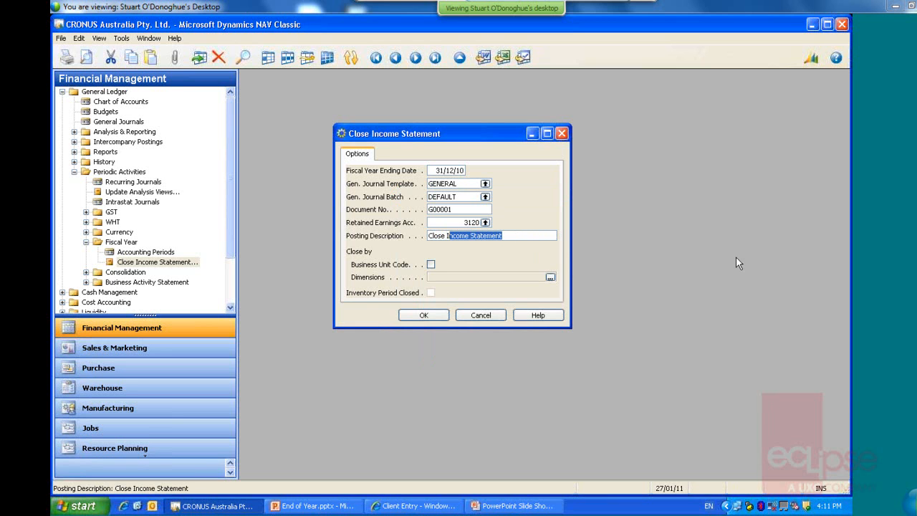
{"action": "key", "text": "Right"}
{"action": "key", "text": "End"}
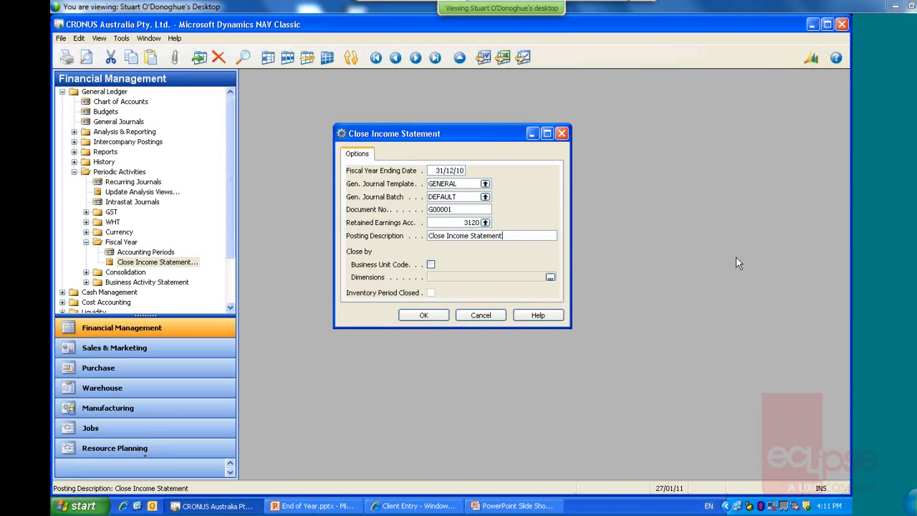
{"action": "type", "text": "F"}
{"action": "type", "text": "Y"}
{"action": "type", "text": "10/"}
{"action": "type", "text": "11"}
{"action": "left_click", "coordinate": [442, 277]}
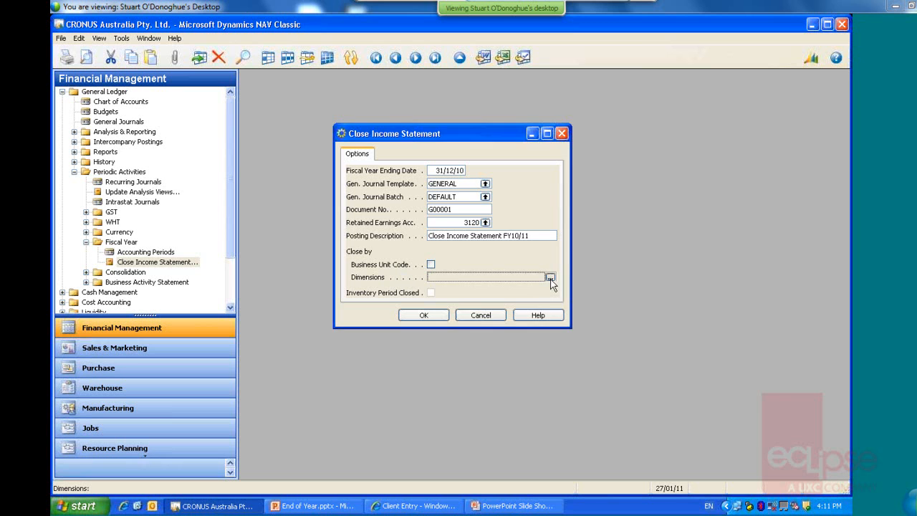
Select all dimensions from Area through Salesperson as the dimensions to close by
{"action": "left_click", "coordinate": [549, 278]}
{"action": "left_click", "coordinate": [491, 226]}
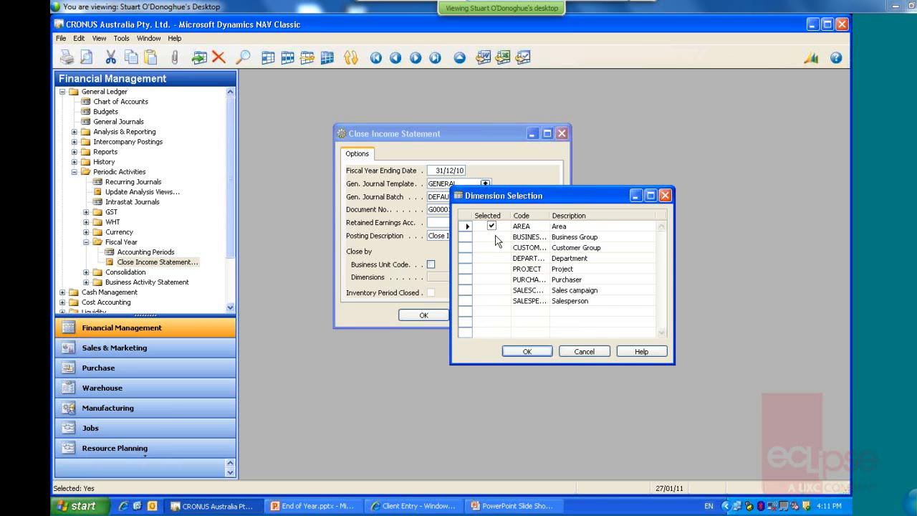
{"action": "left_click", "coordinate": [491, 247]}
{"action": "left_click", "coordinate": [492, 279]}
{"action": "left_click", "coordinate": [492, 268]}
{"action": "left_click", "coordinate": [491, 290]}
{"action": "left_click", "coordinate": [492, 301]}
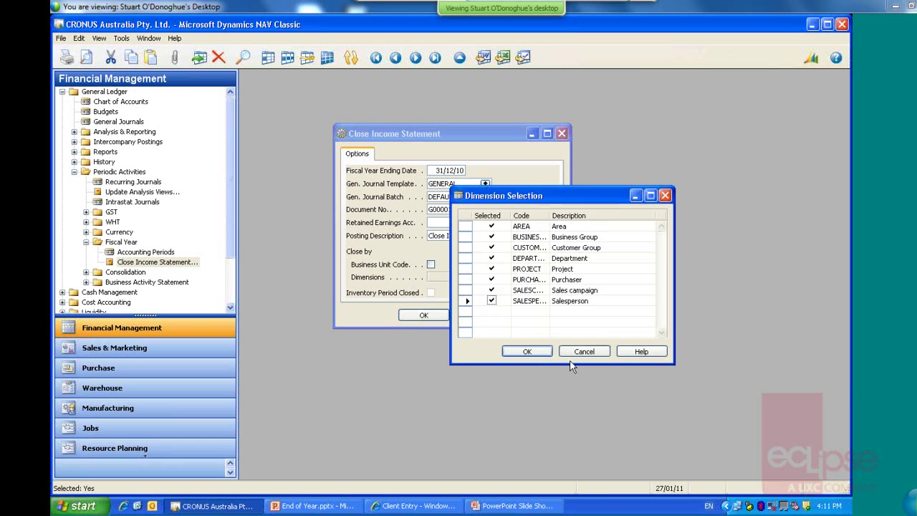
{"action": "left_click", "coordinate": [527, 351]}
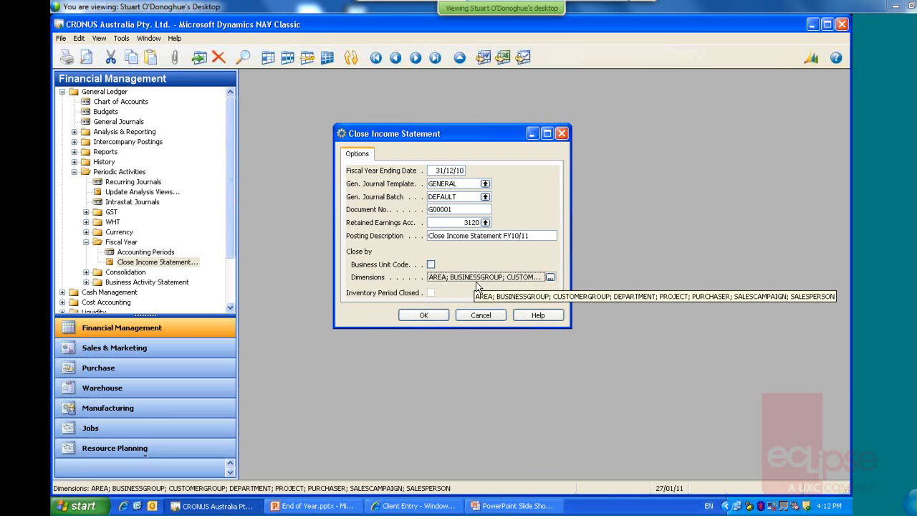
Run Close Income Statement to create the journal lines and show them in the General Journal
{"action": "left_click", "coordinate": [429, 318]}
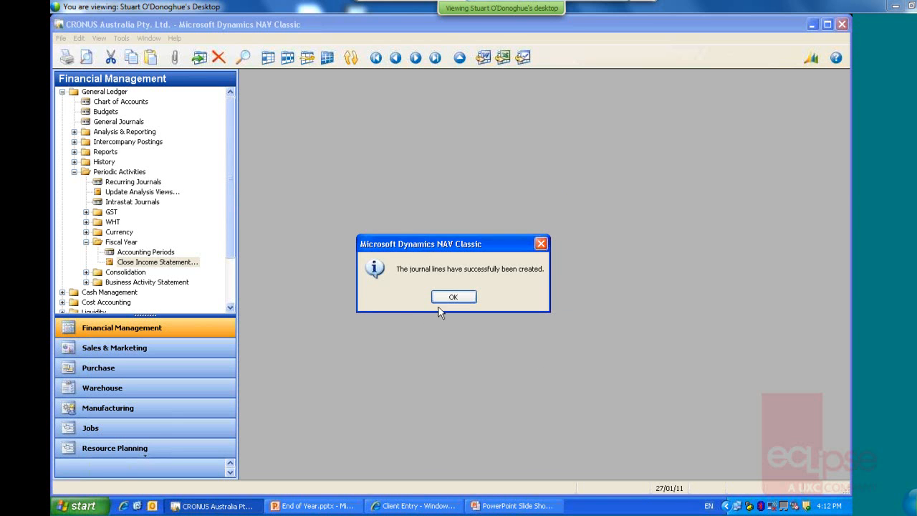
{"action": "left_click", "coordinate": [453, 297]}
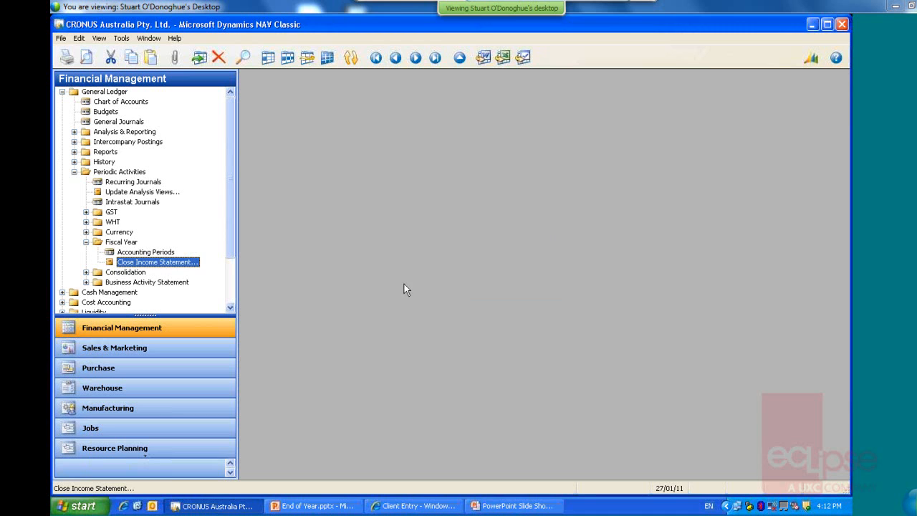
{"action": "double_click", "coordinate": [118, 121]}
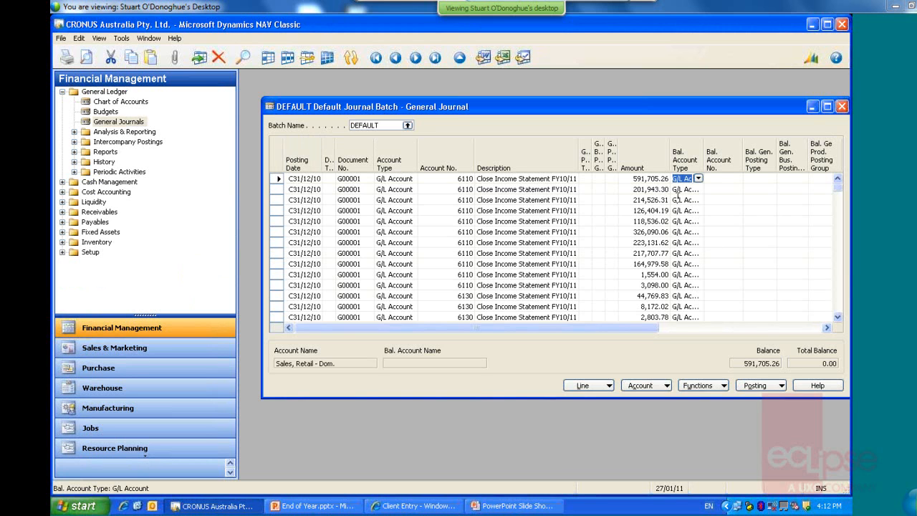
Review the journal amounts down to the final balancing Retained Earnings 3120 line
{"action": "left_click", "coordinate": [635, 179]}
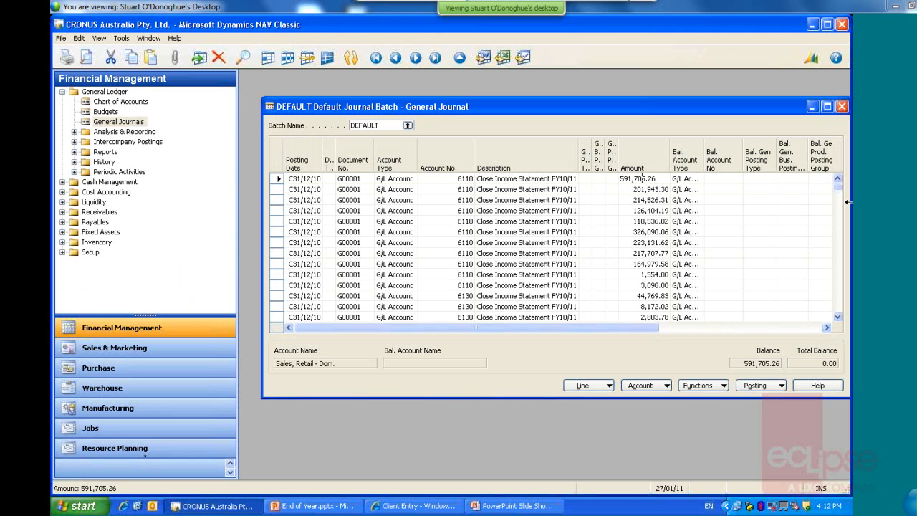
{"action": "key", "text": "Down"}
{"action": "key", "text": "Down"}
{"action": "key", "text": "Down"}
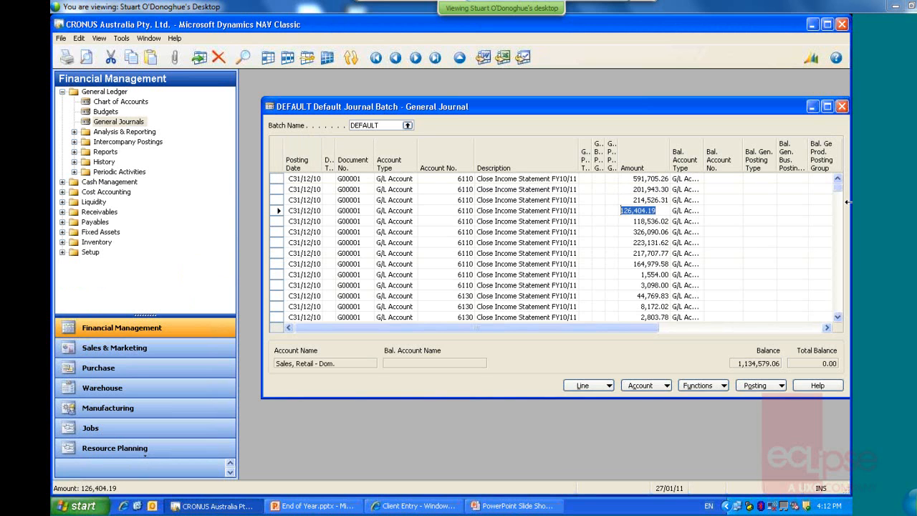
{"action": "key", "text": "Down"}
{"action": "key", "text": "Down"}
{"action": "key", "text": "Down"}
{"action": "key", "text": "Down"}
{"action": "key", "text": "Down"}
{"action": "key", "text": "Down"}
{"action": "key", "text": "Down"}
{"action": "key", "text": "Down"}
{"action": "key", "text": "Down"}
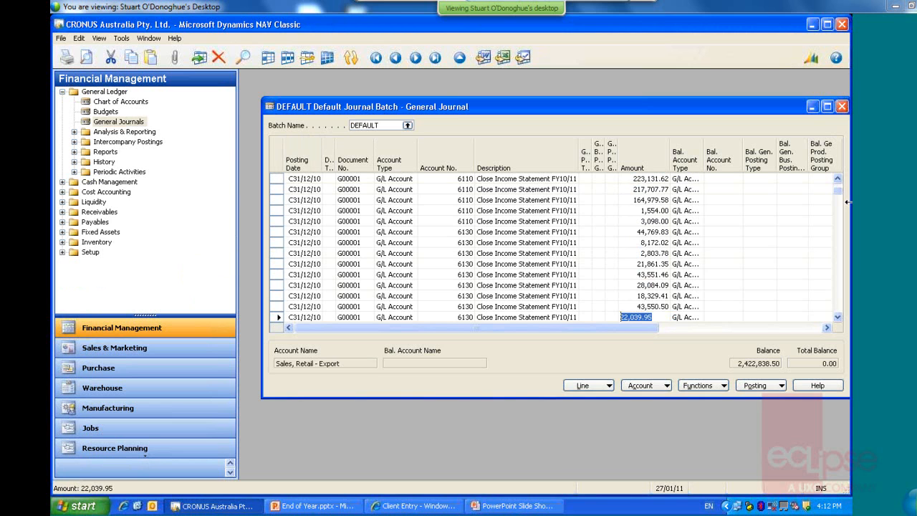
{"action": "key", "text": "ctrl+End"}
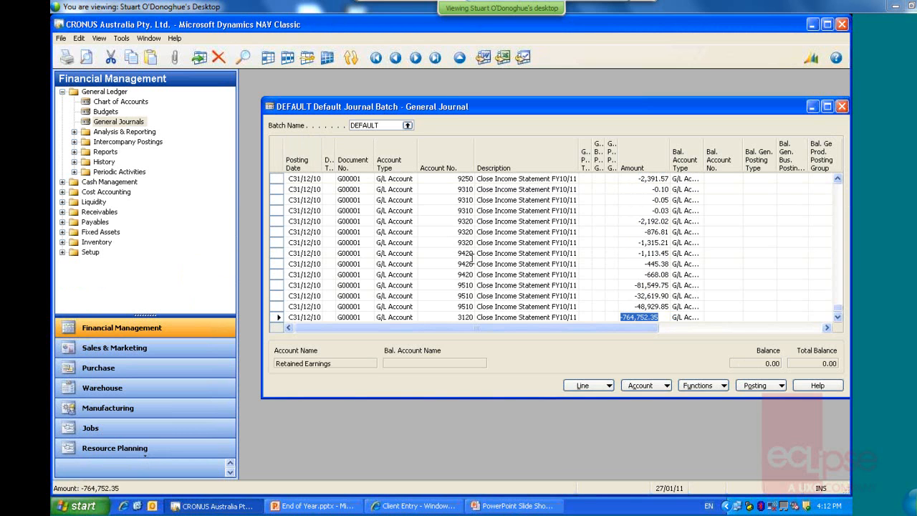
{"action": "left_click", "coordinate": [444, 317]}
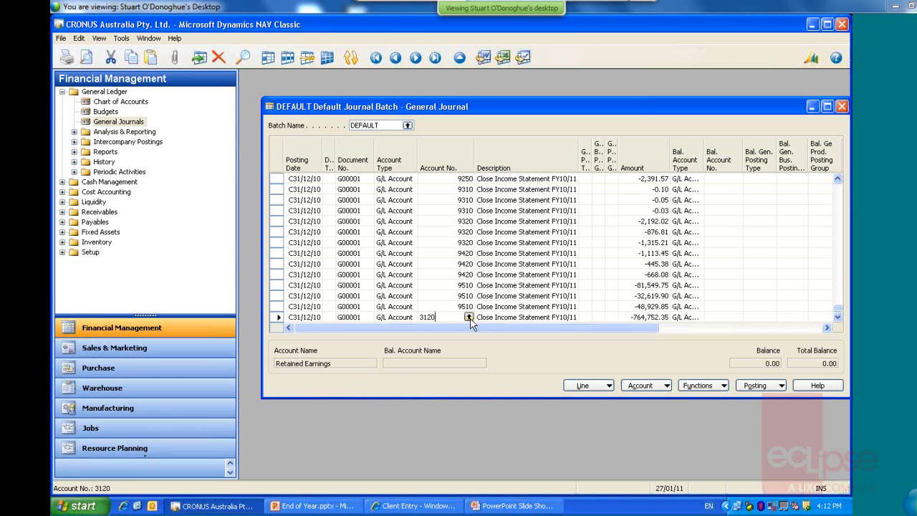
{"action": "left_click", "coordinate": [469, 318]}
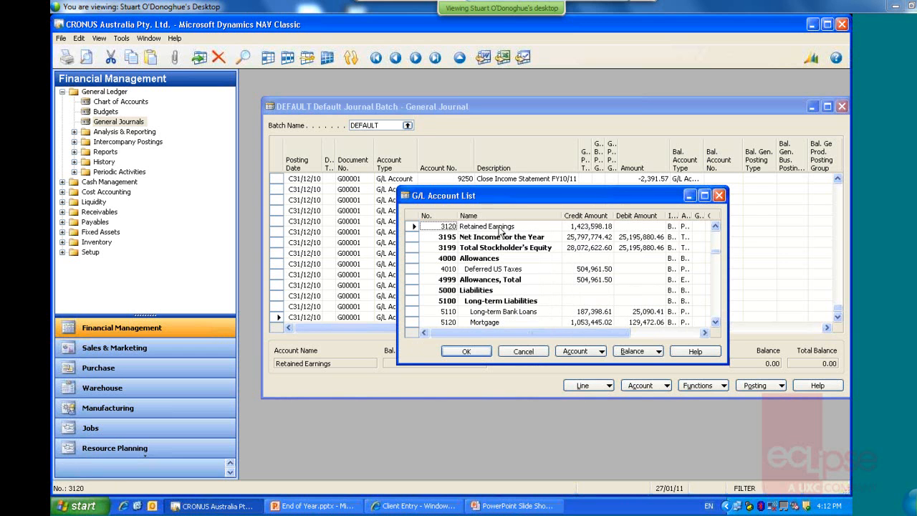
{"action": "left_click", "coordinate": [718, 195]}
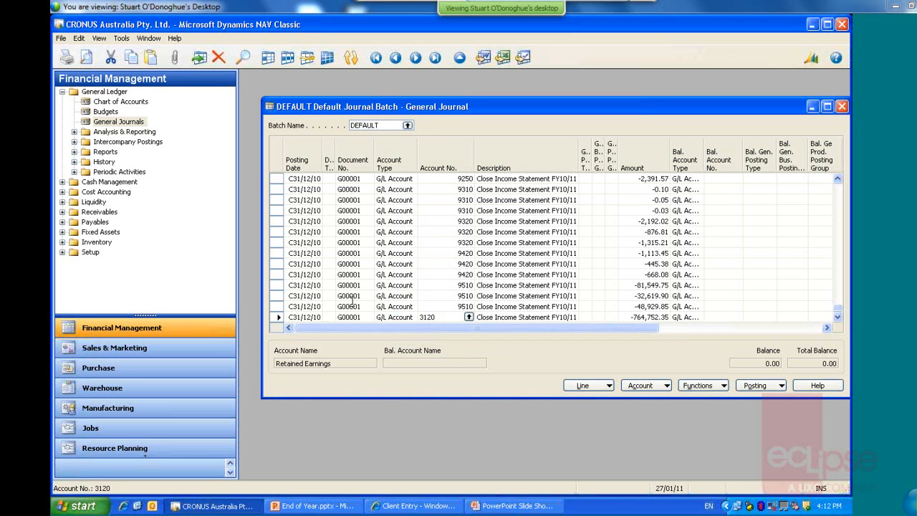
{"action": "left_click", "coordinate": [278, 317]}
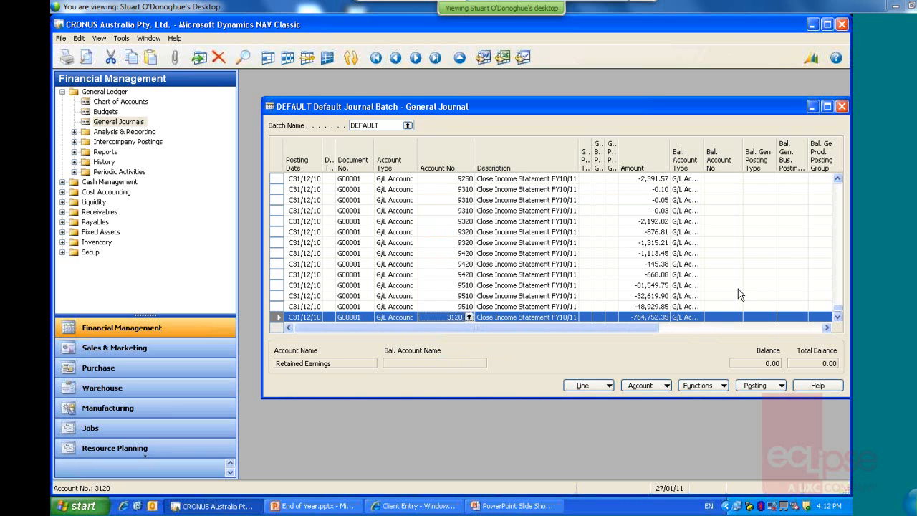
Return to the first journal line and widen the Document Type column
{"action": "key", "text": "ctrl+Home"}
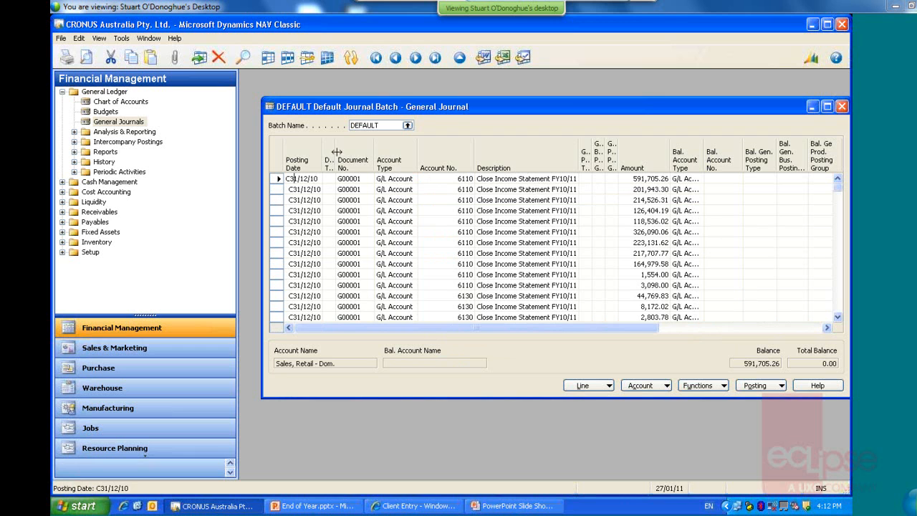
{"action": "left_click_drag", "start_coordinate": [334, 162], "coordinate": [354, 162]}
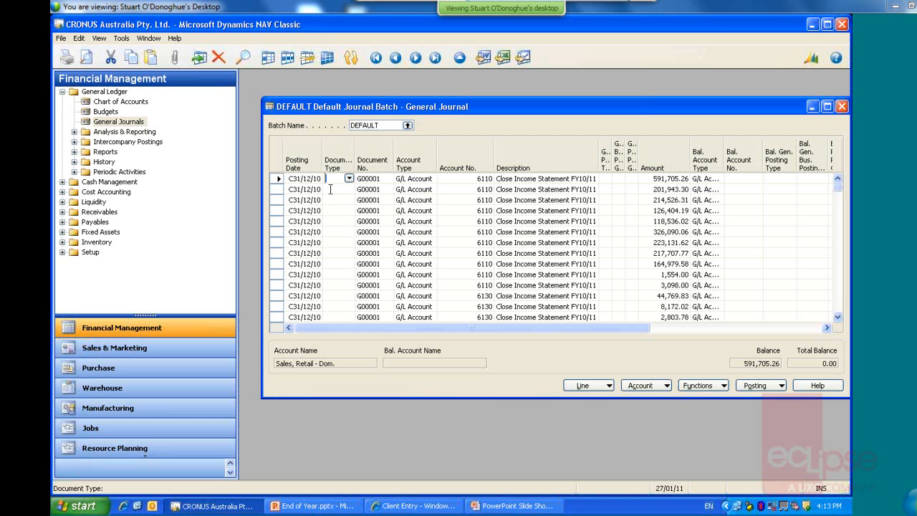
Post the closing journal lines, leaving an empty journal, and switch back to the presentation
{"action": "left_click", "coordinate": [778, 385]}
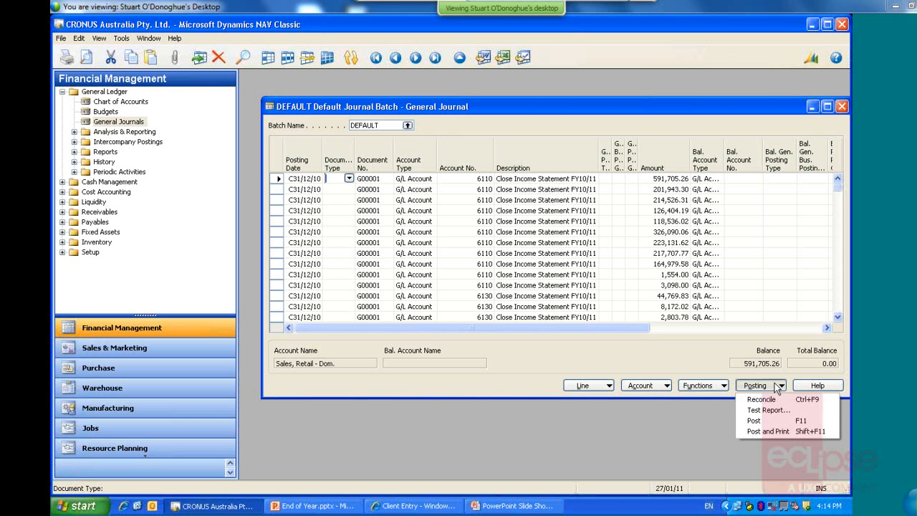
{"action": "left_click", "coordinate": [754, 421]}
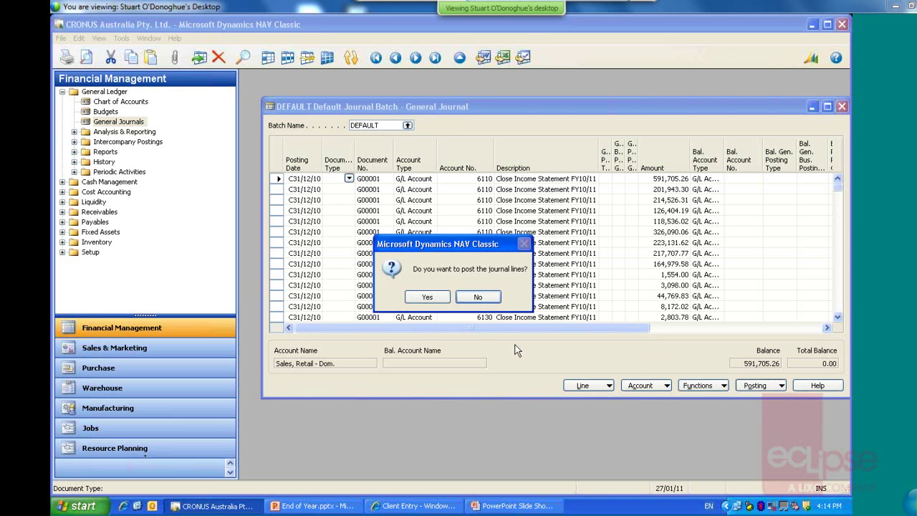
{"action": "left_click", "coordinate": [427, 296]}
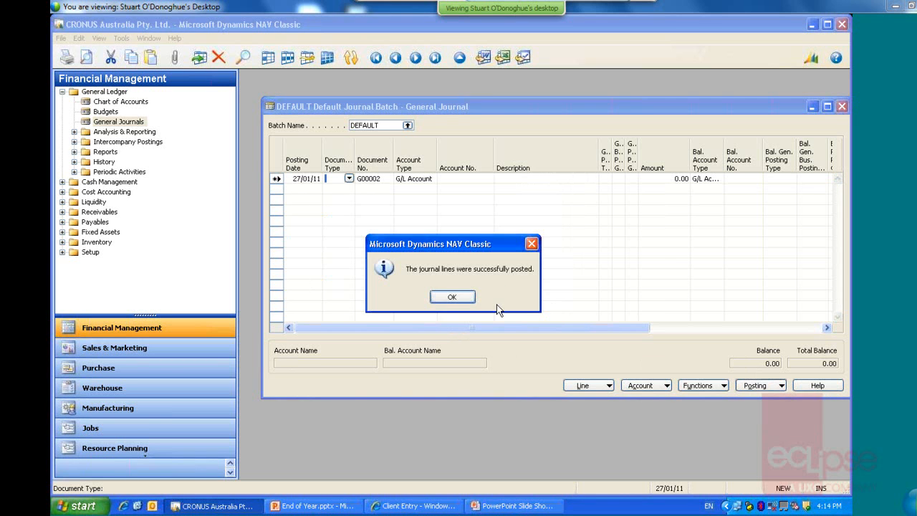
{"action": "left_click", "coordinate": [452, 297]}
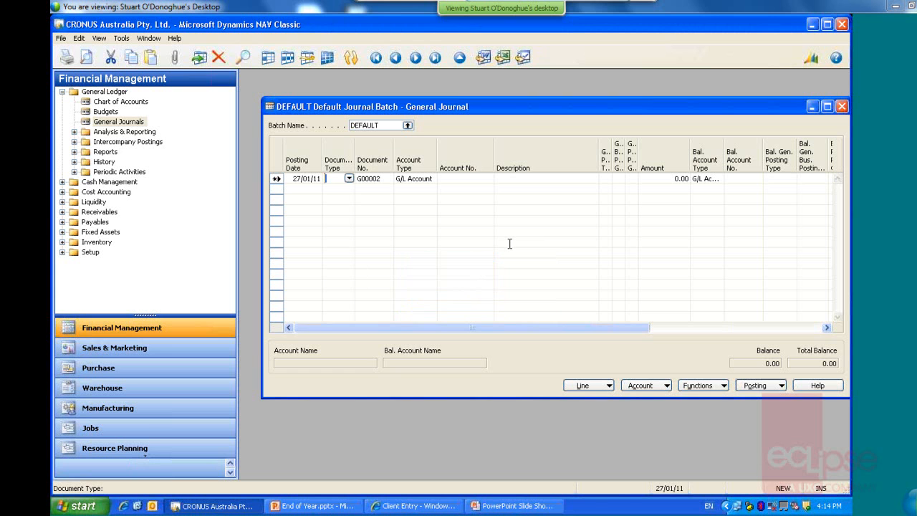
{"action": "key", "text": "alt+Tab"}
{"action": "key", "text": "alt+Tab"}
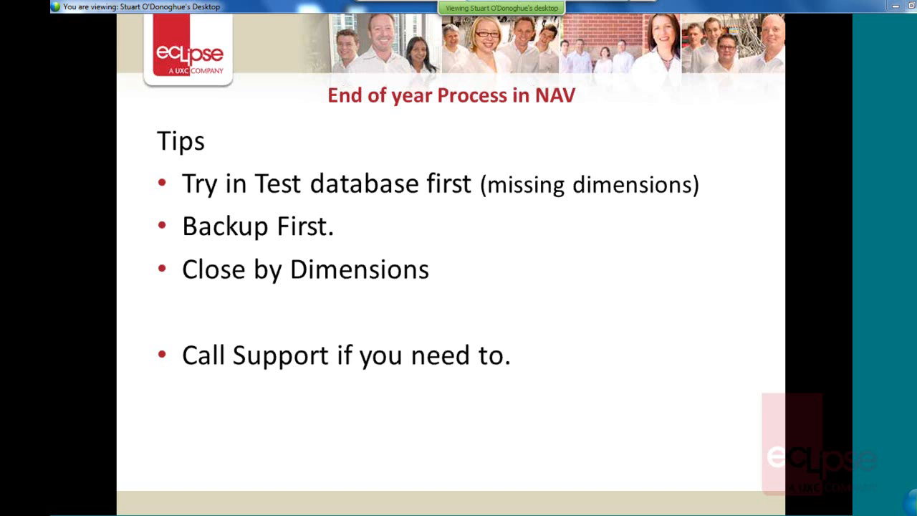
{"action": "key", "text": "space"}
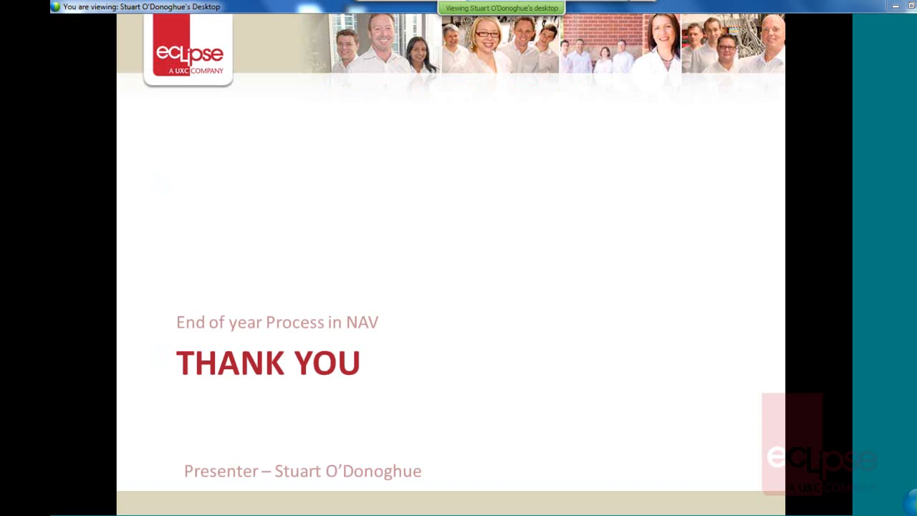